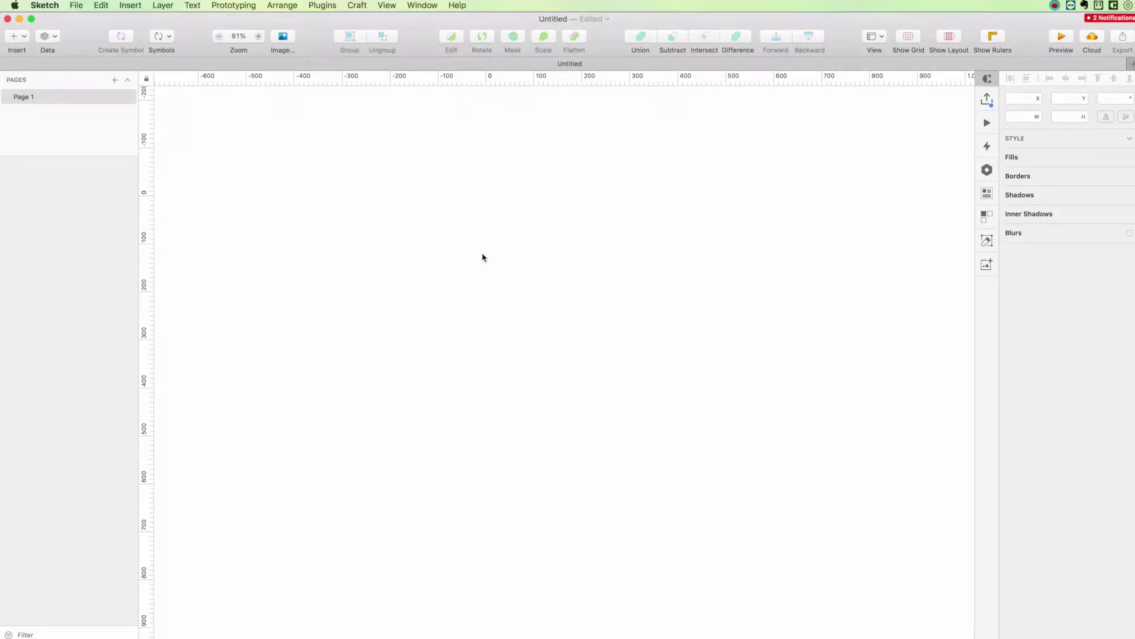
Draw a grey rectangle near the canvas centre and select its Rectangle layer
click(26, 37)
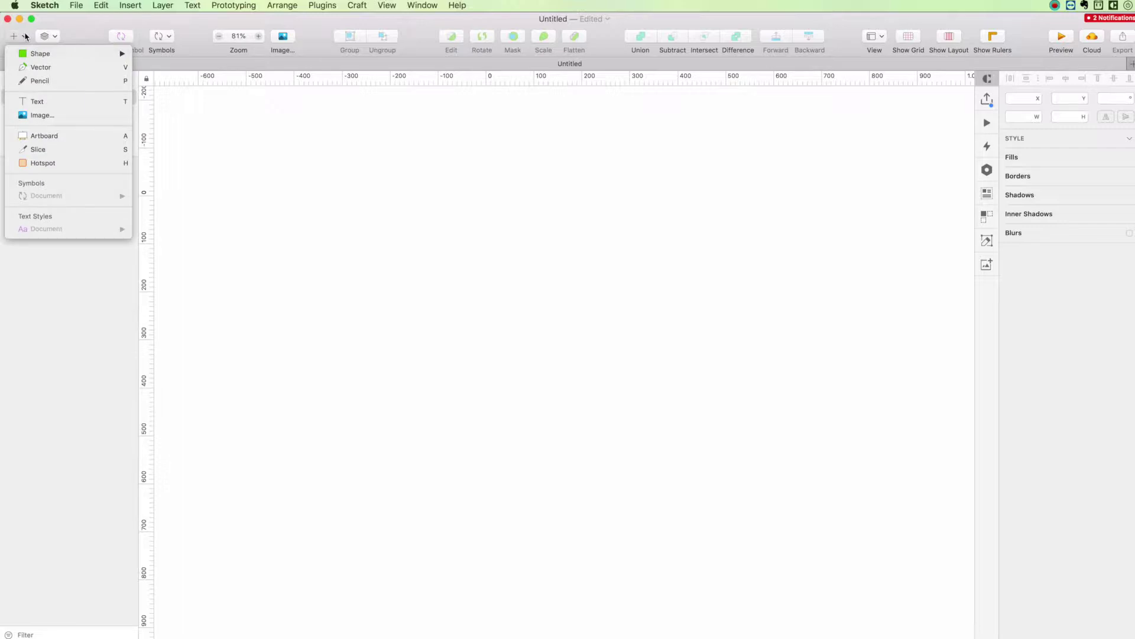
mouse_move(54, 53)
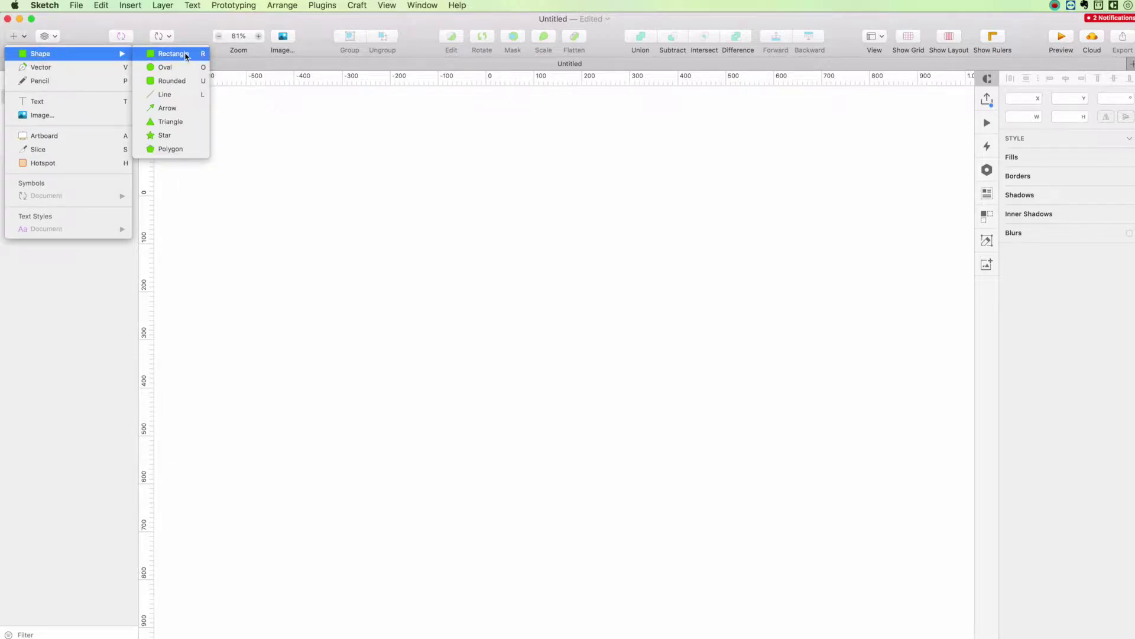
click(186, 55)
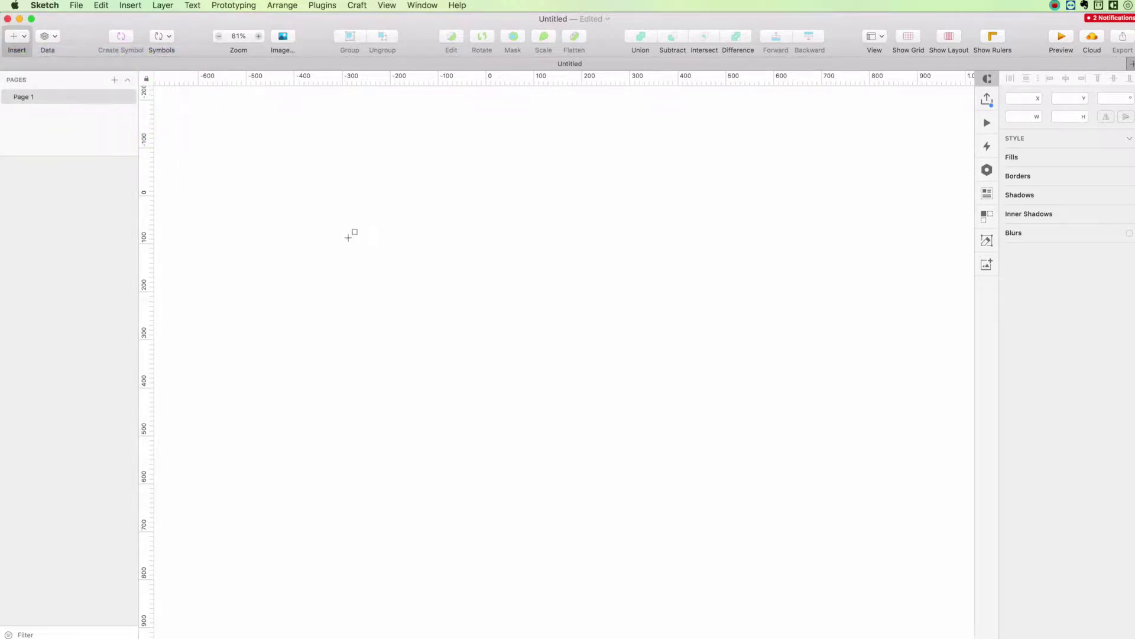
drag(347, 235, 599, 427)
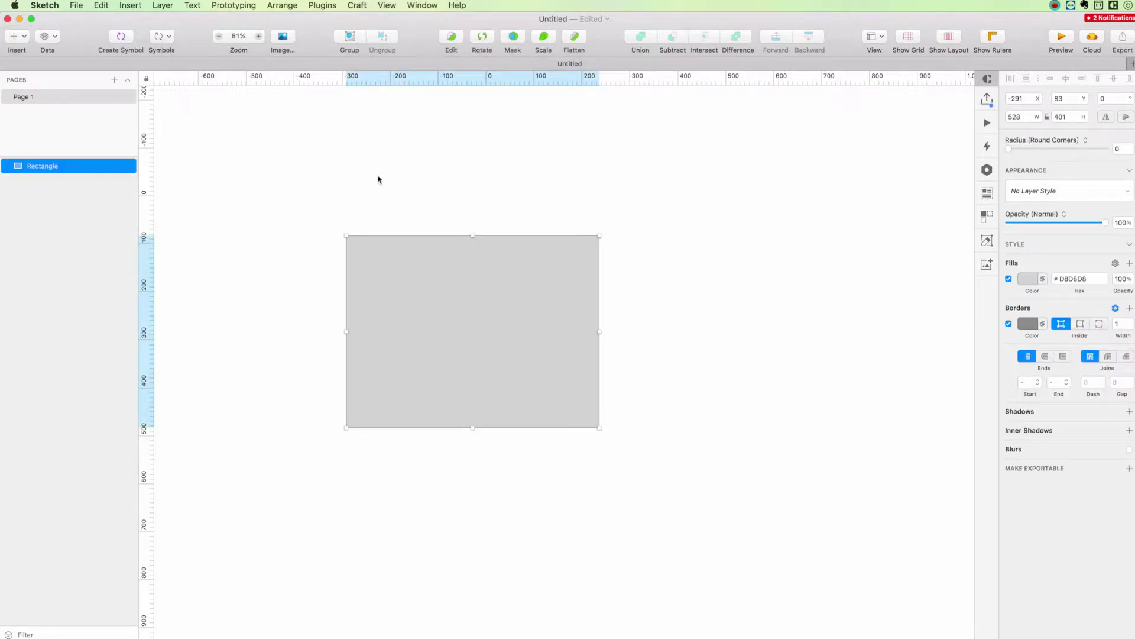
click(365, 184)
mouse_move(69, 166)
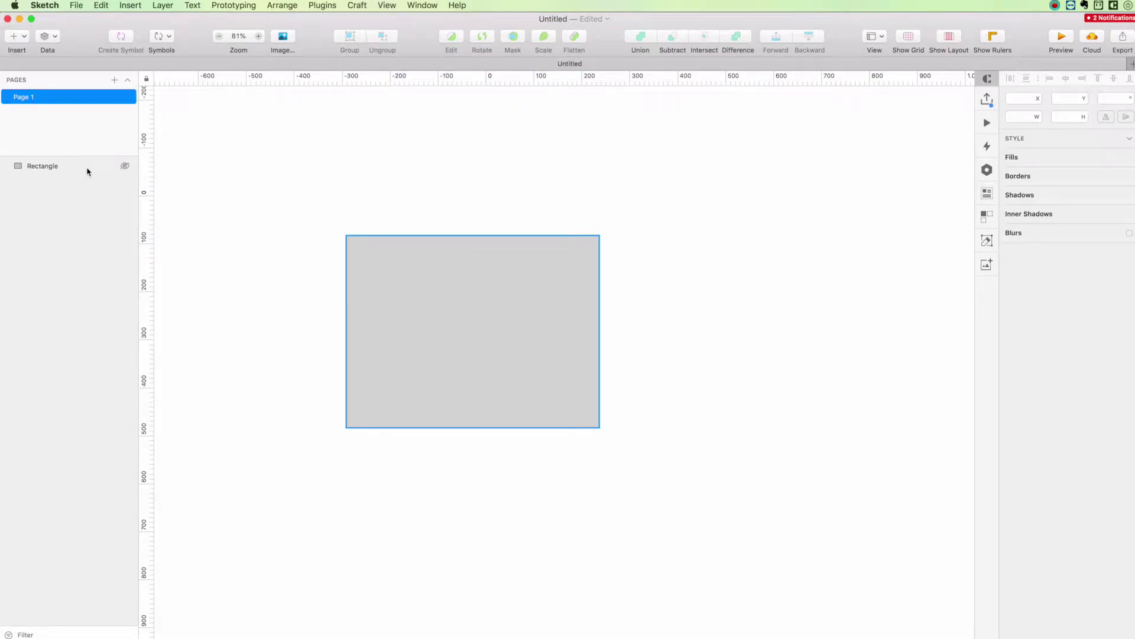
click(86, 168)
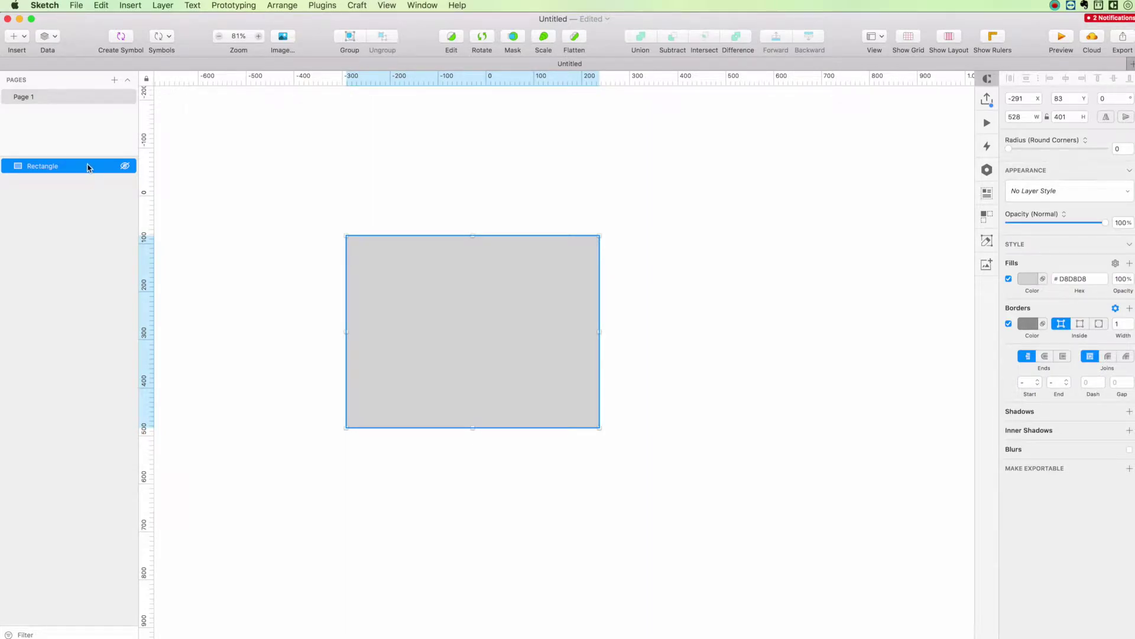
right_click(88, 168)
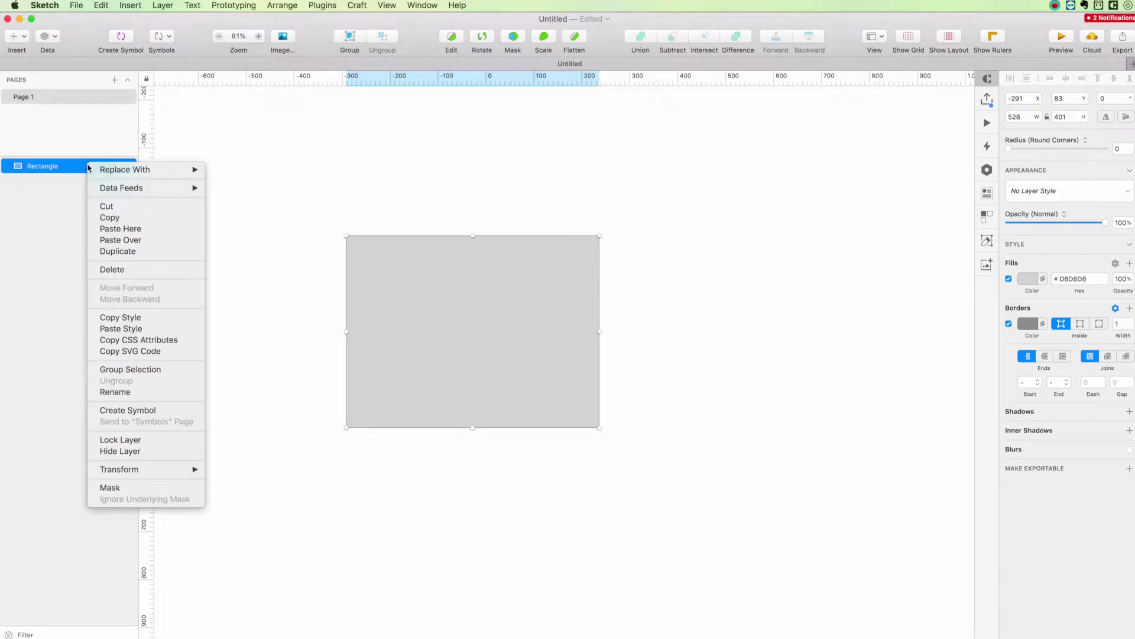
click(53, 194)
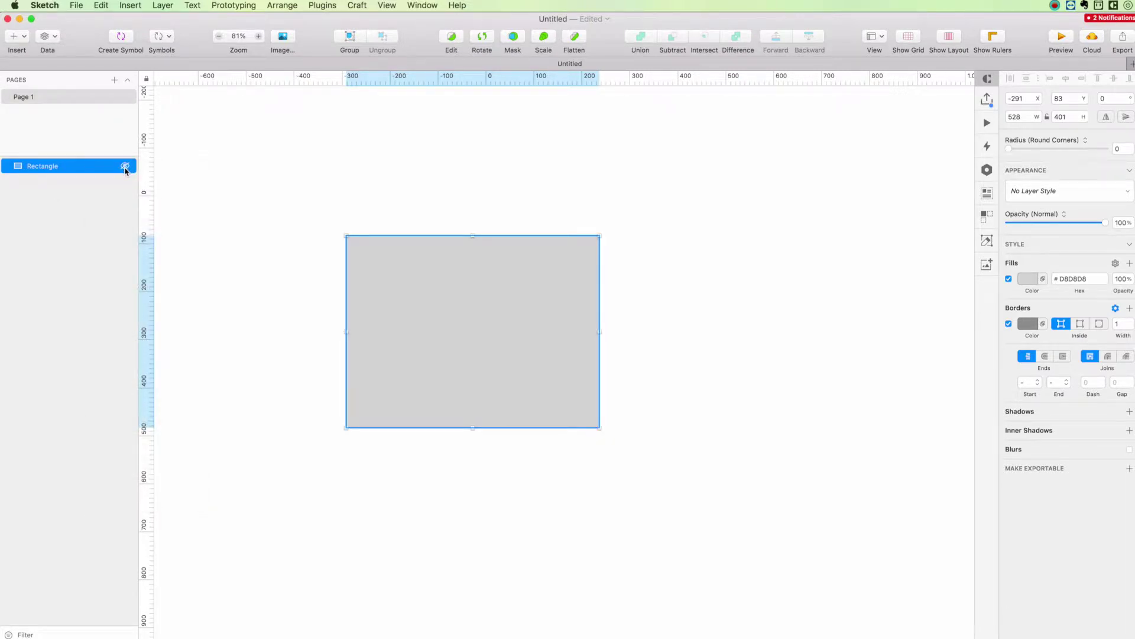
click(125, 172)
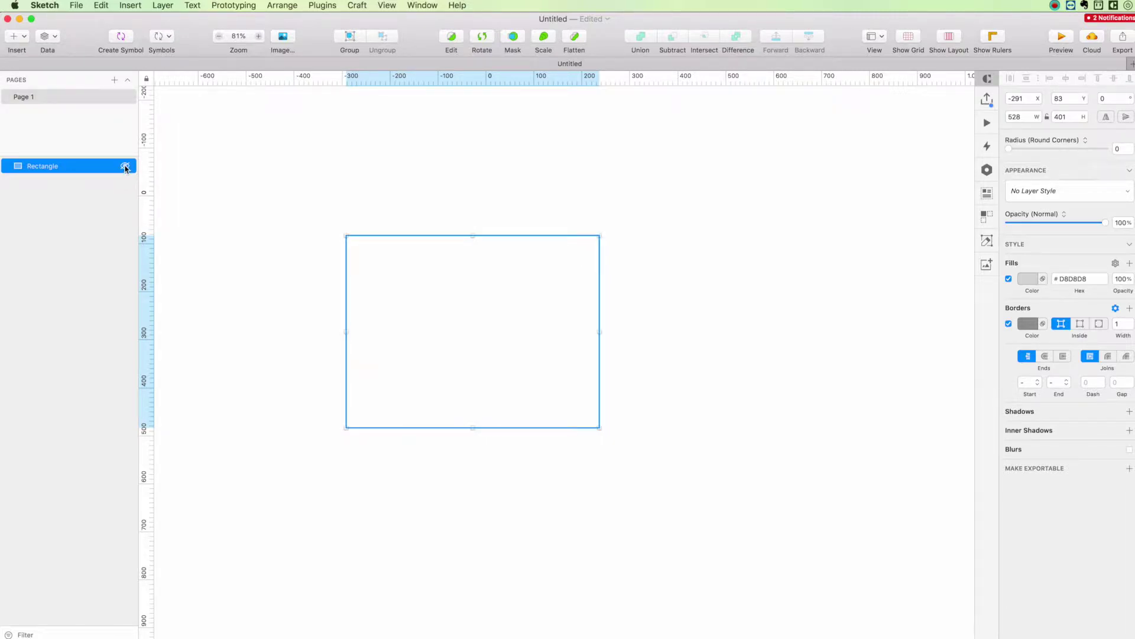
click(116, 198)
click(125, 165)
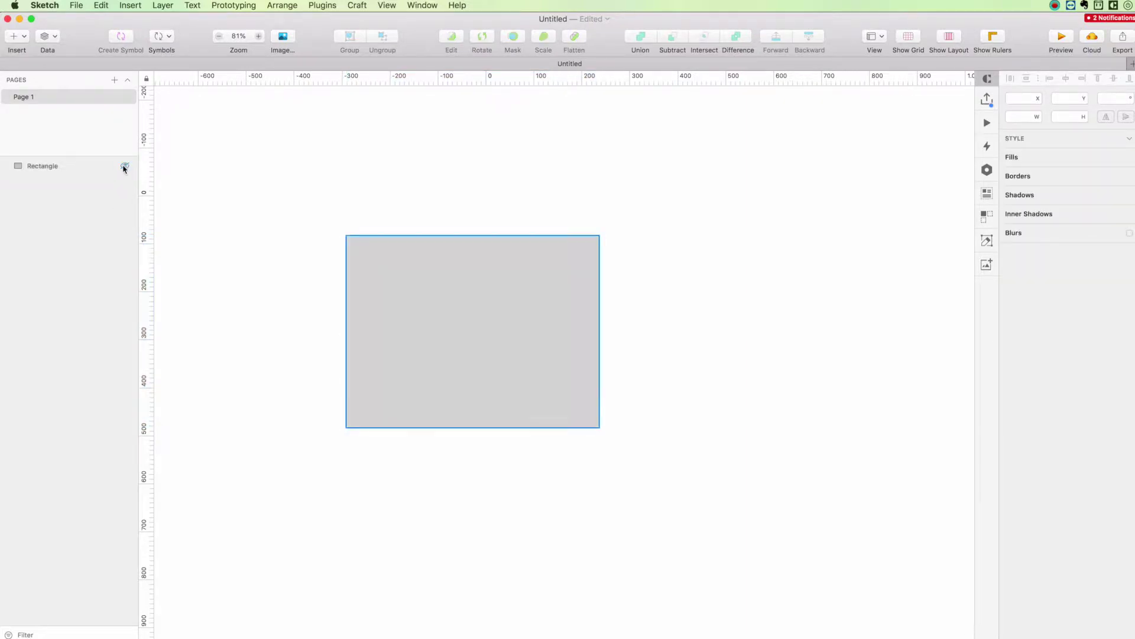
click(76, 167)
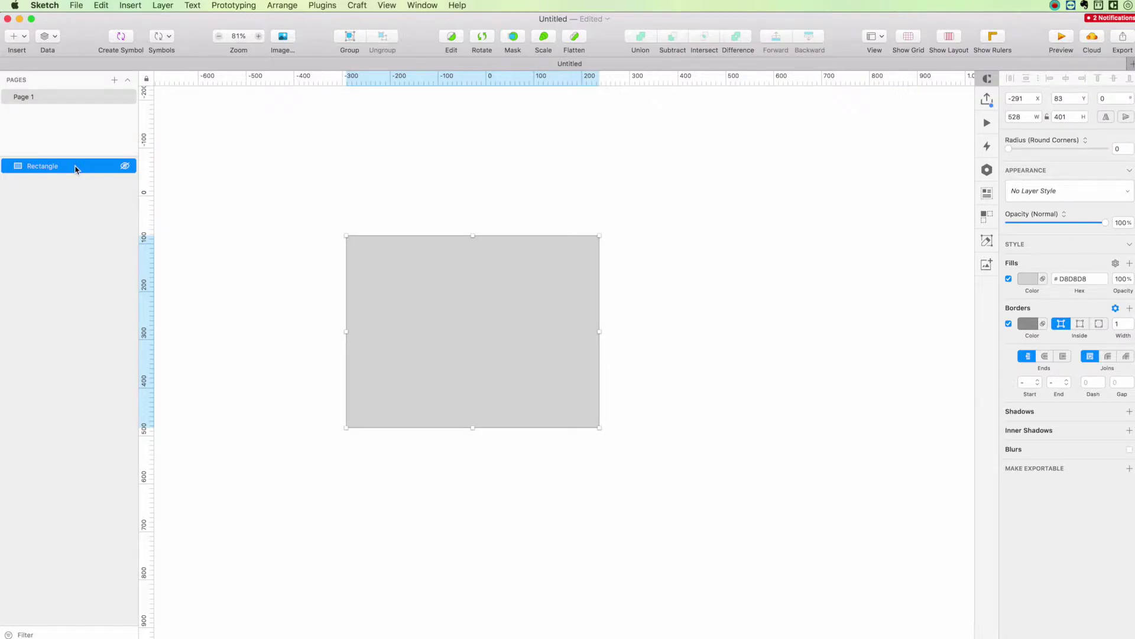
Lock the Rectangle layer and confirm box-selecting on the canvas no longer picks it up
right_click(76, 169)
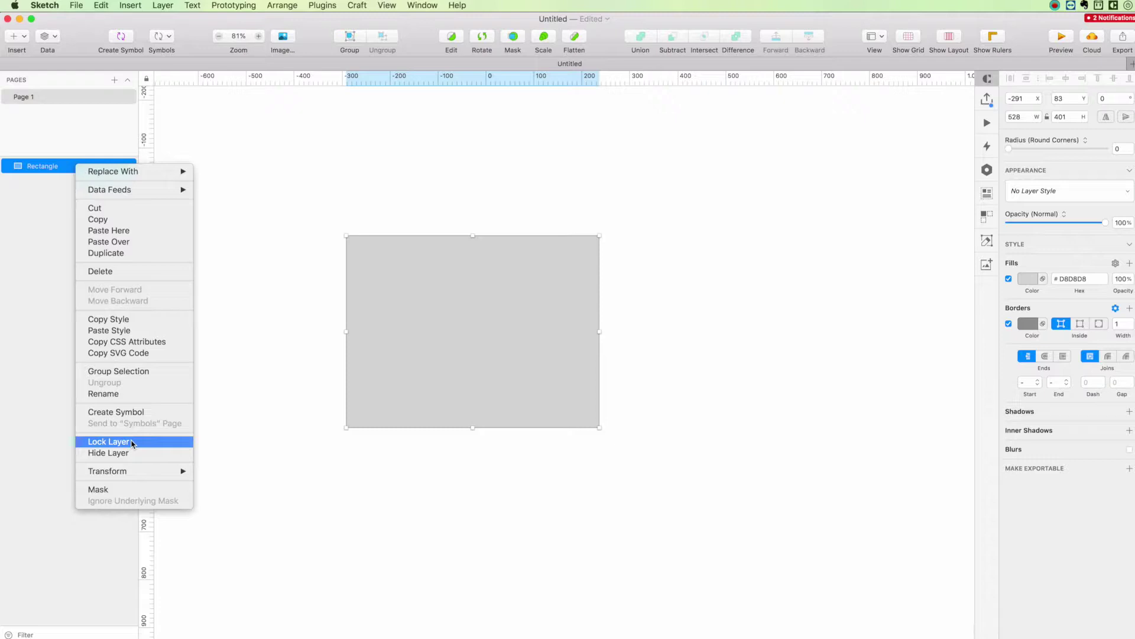
click(131, 441)
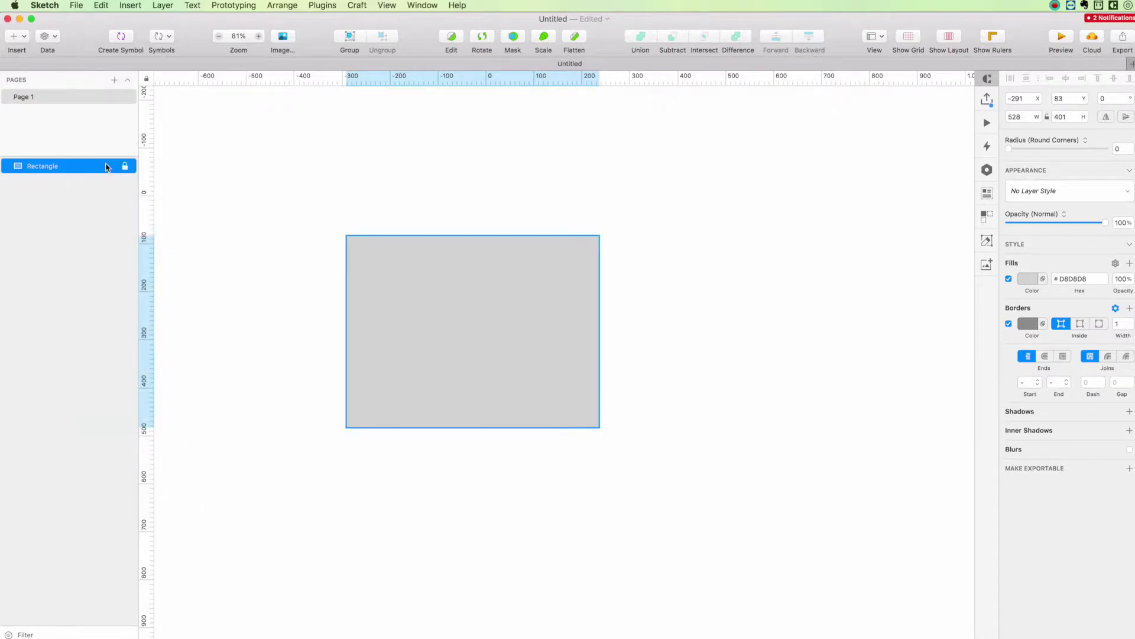
drag(287, 193, 667, 520)
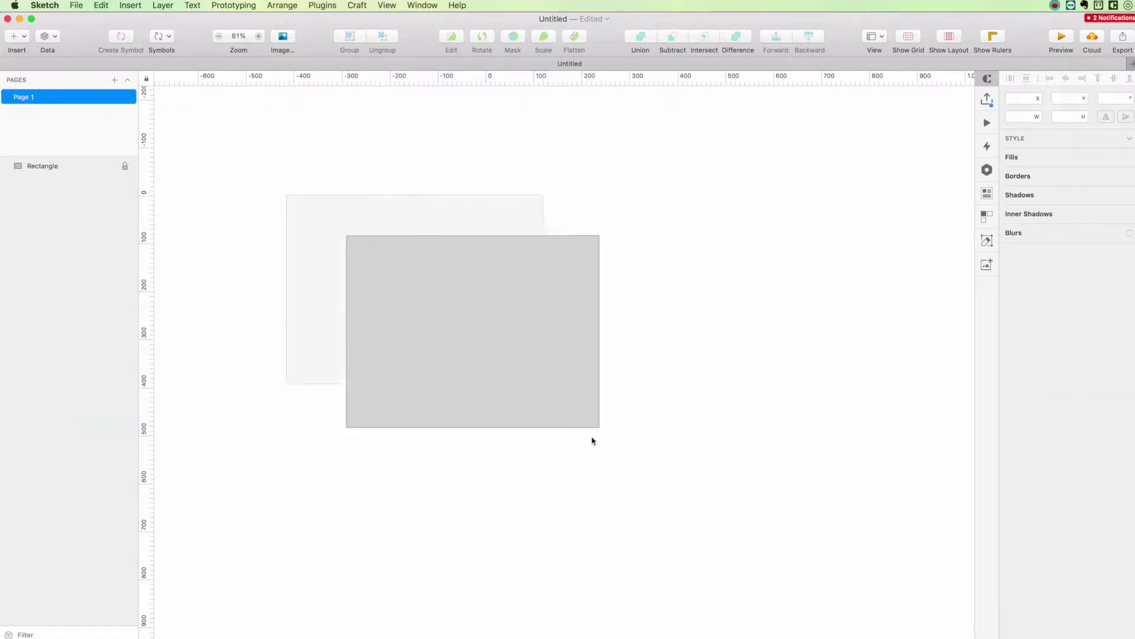
drag(378, 279, 602, 434)
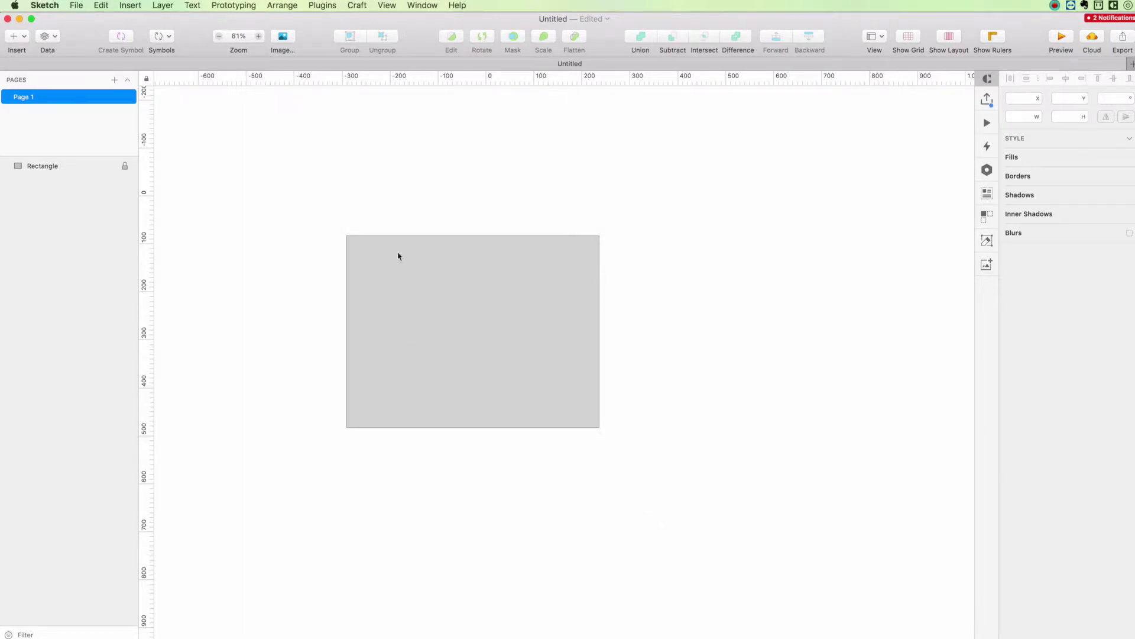
drag(329, 188, 745, 513)
Select the unlocked rectangle and drag it up and to the left
drag(261, 187, 679, 520)
click(706, 452)
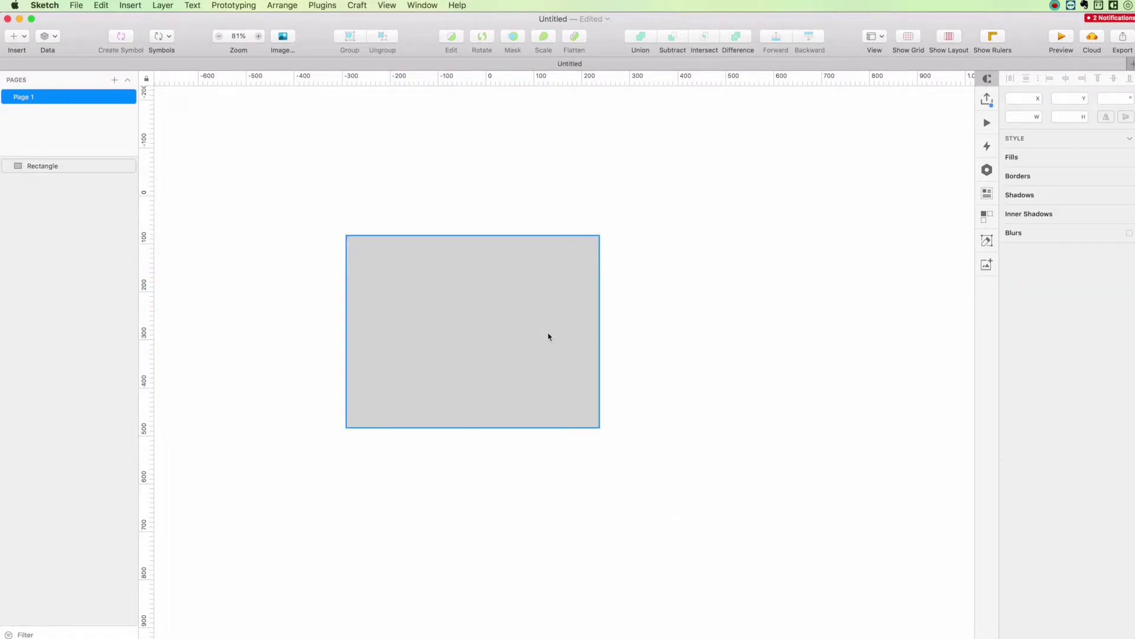
drag(548, 336, 499, 290)
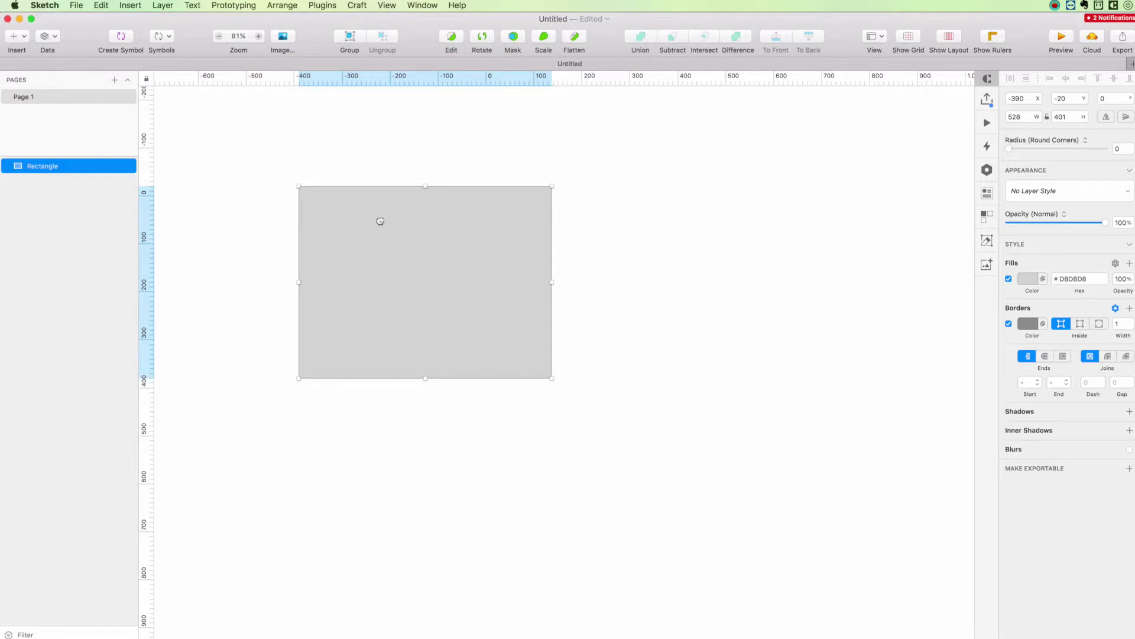
Copy the rectangle twice, one copy to its right and one below, then select them in the Layers list
mouse_move(381, 221)
mouse_down()
mouse_move(652, 299)
mouse_move(676, 320)
mouse_move(662, 307)
mouse_move(672, 291)
mouse_up()
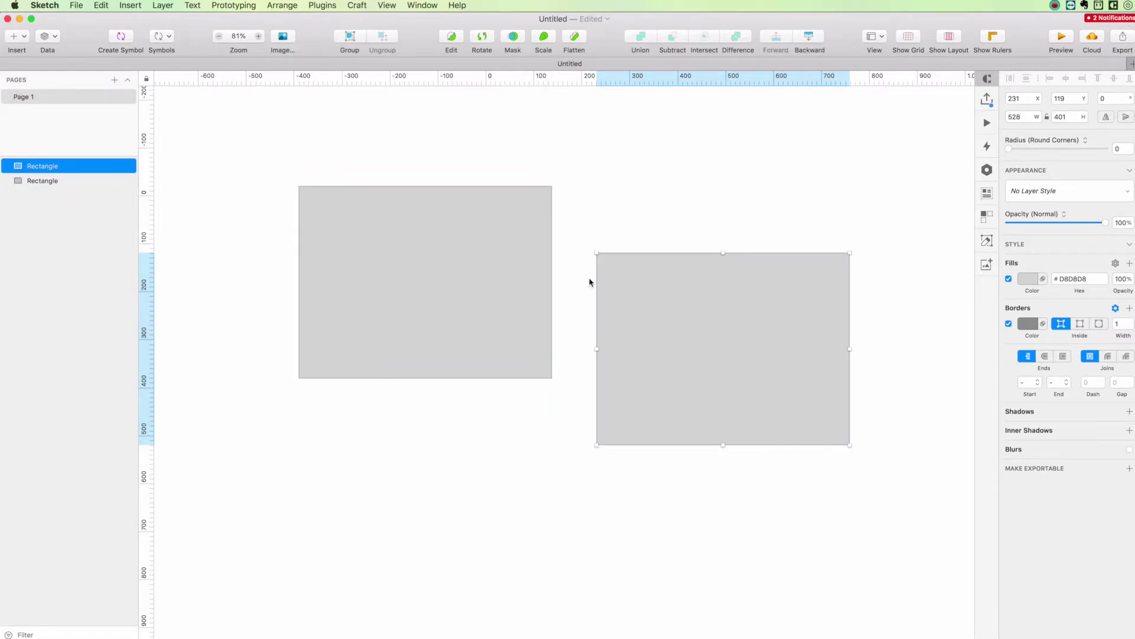
click(487, 257)
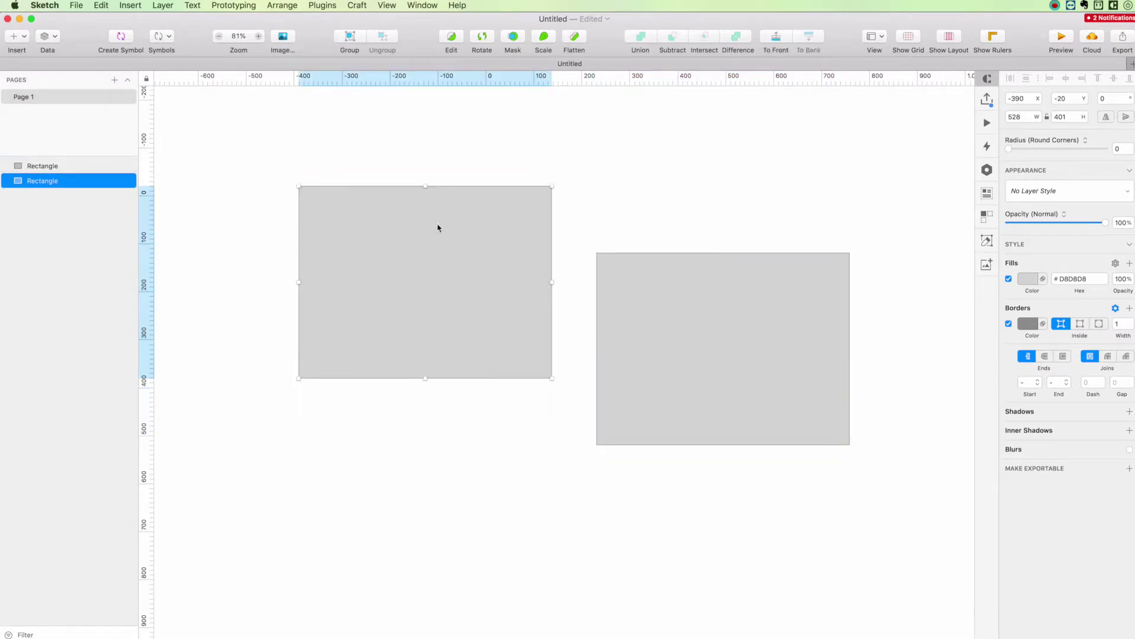
drag(438, 228, 433, 447)
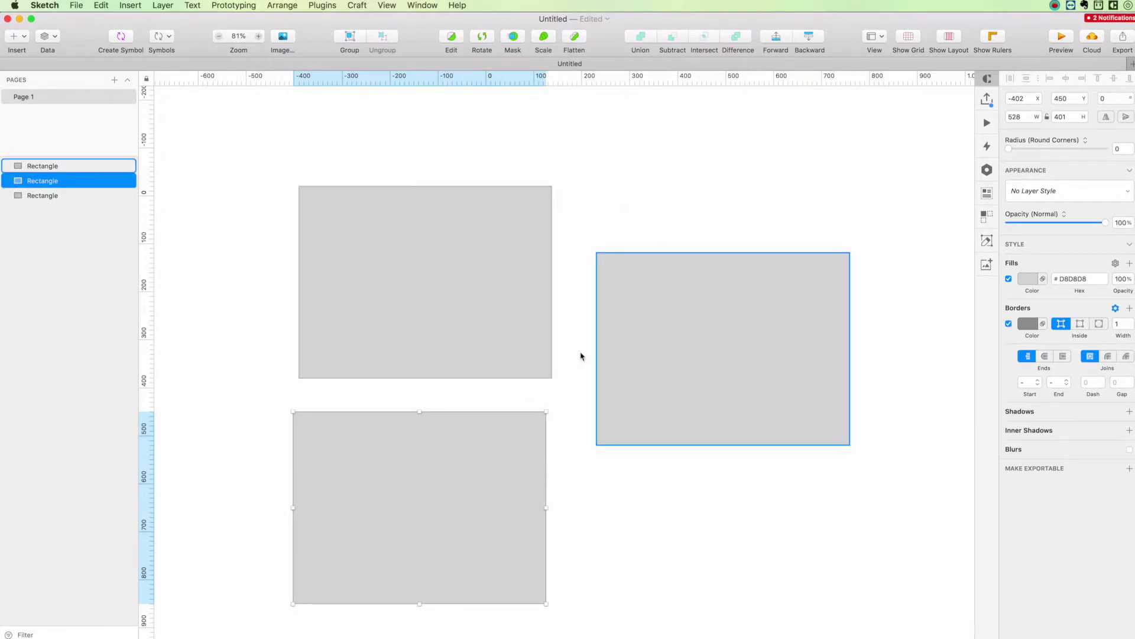
click(60, 217)
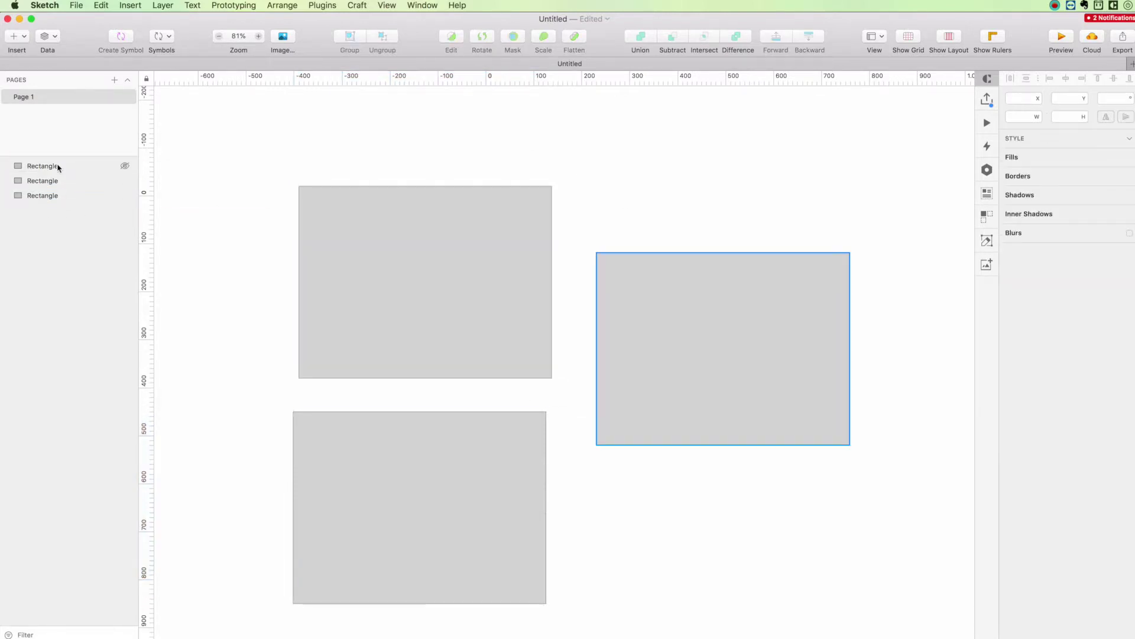
click(61, 167)
Select all three Rectangle layers and group them with Group Selection
click(68, 182)
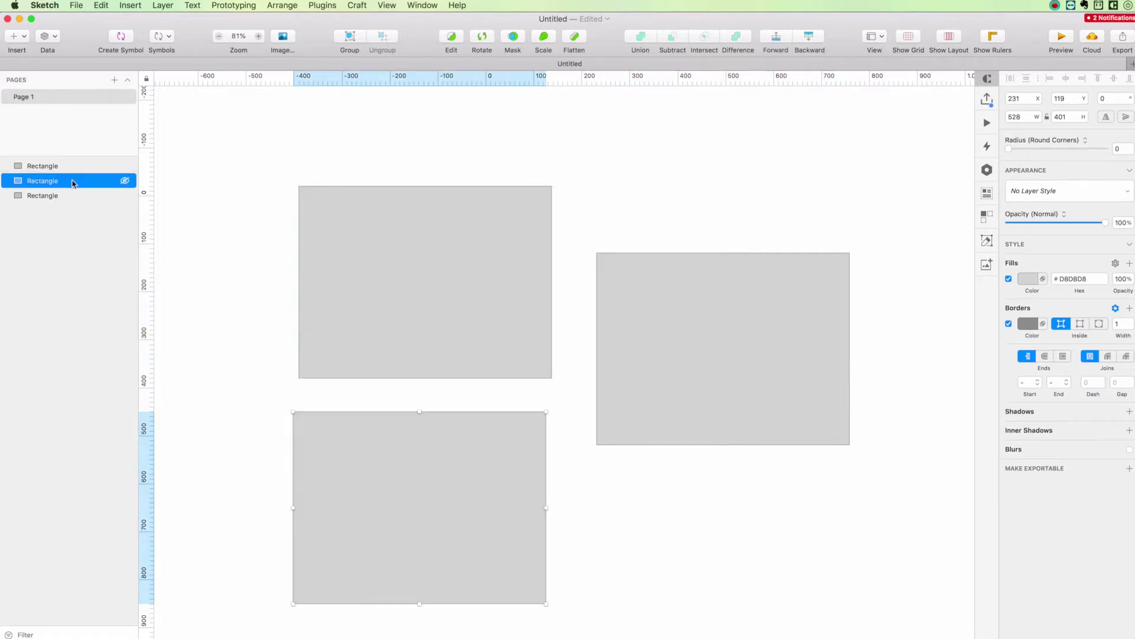
click(74, 196)
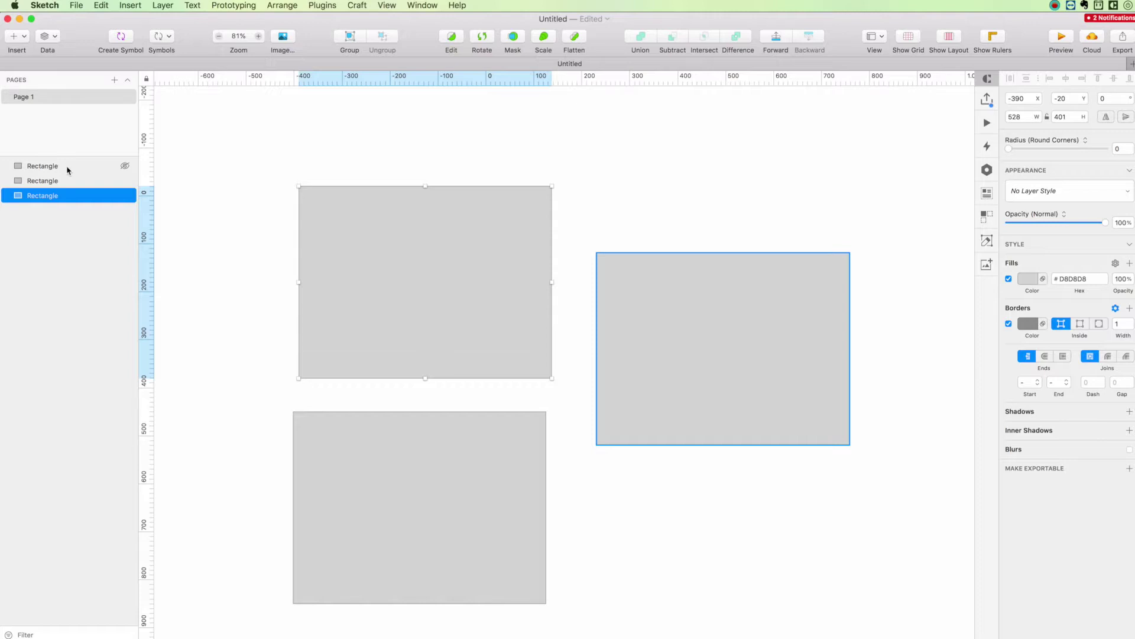
shift+click(66, 169)
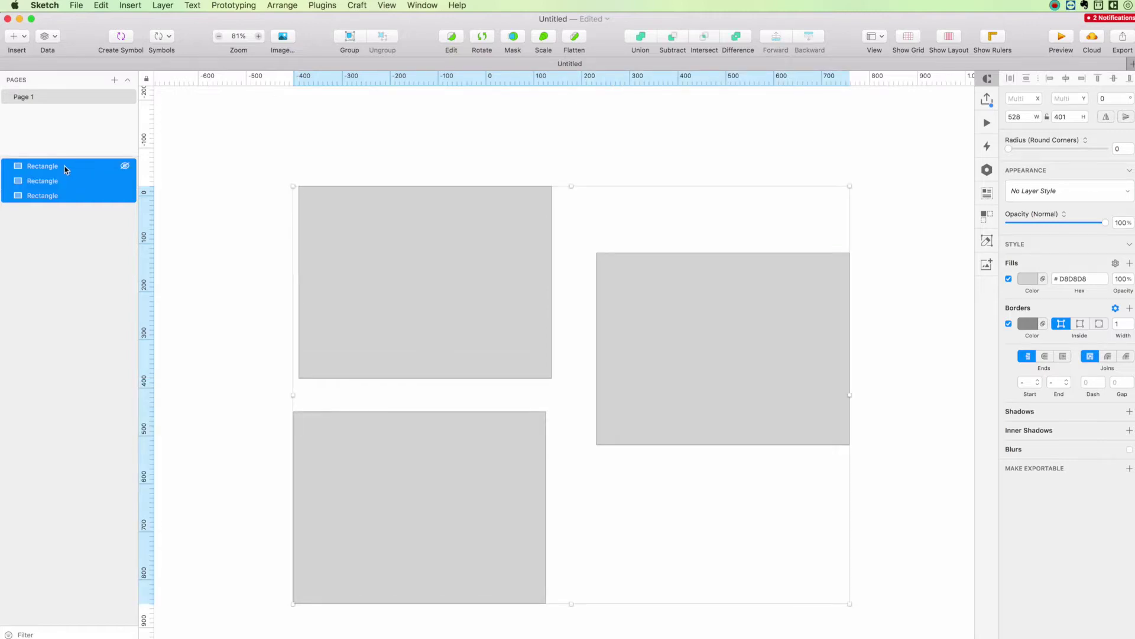
right_click(437, 240)
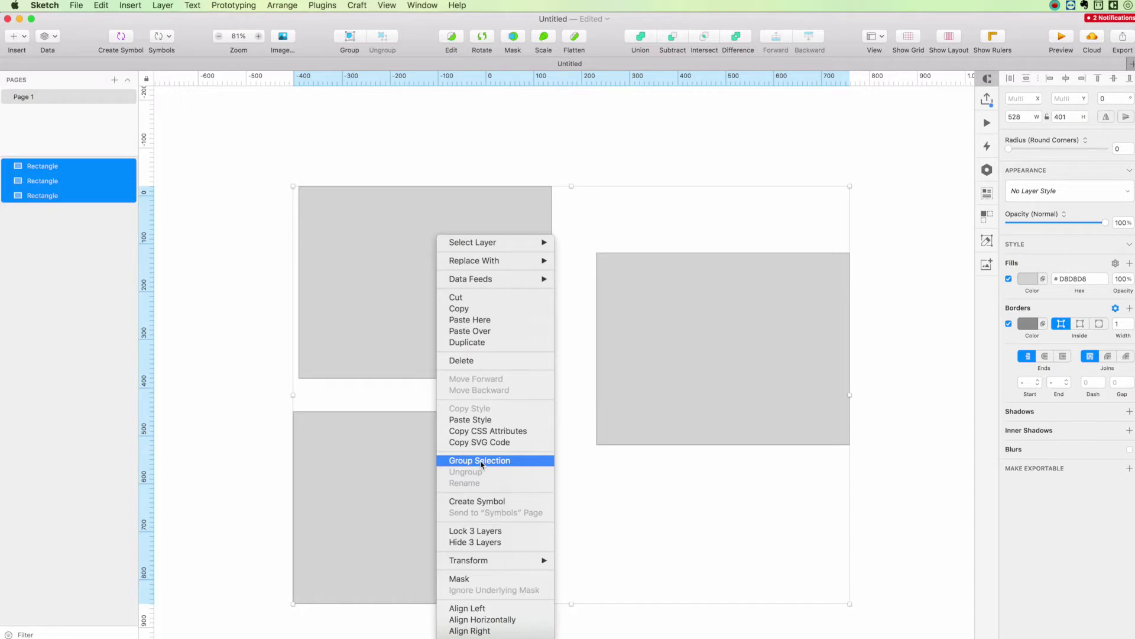
click(481, 461)
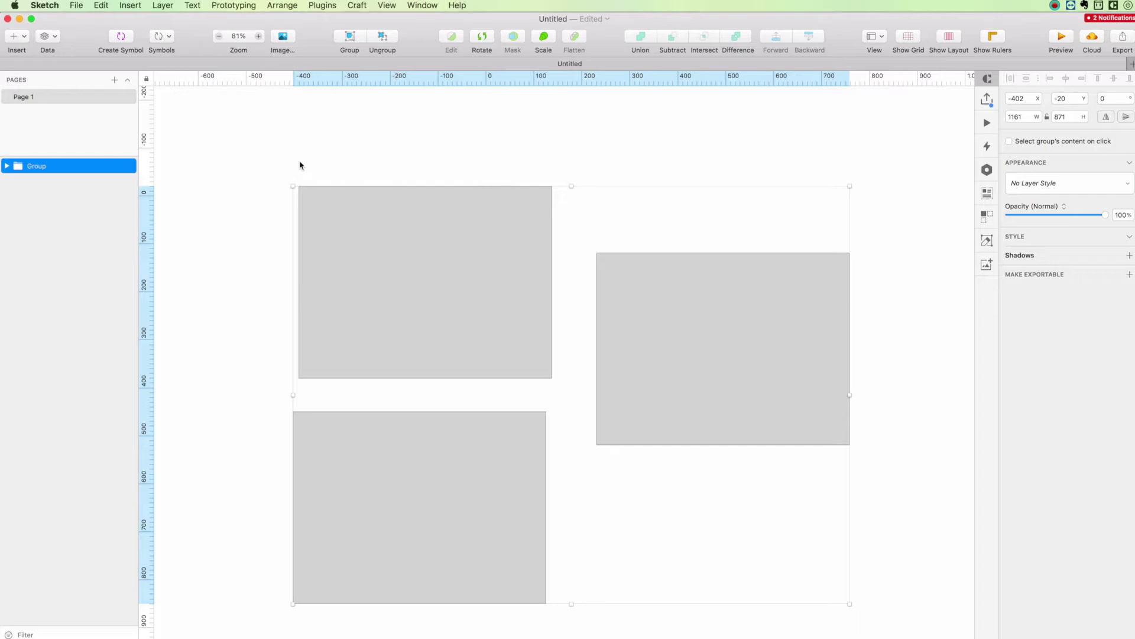
Ungroup the rectangles back into three separate layers with Cmd+Shift+G
click(300, 165)
click(380, 228)
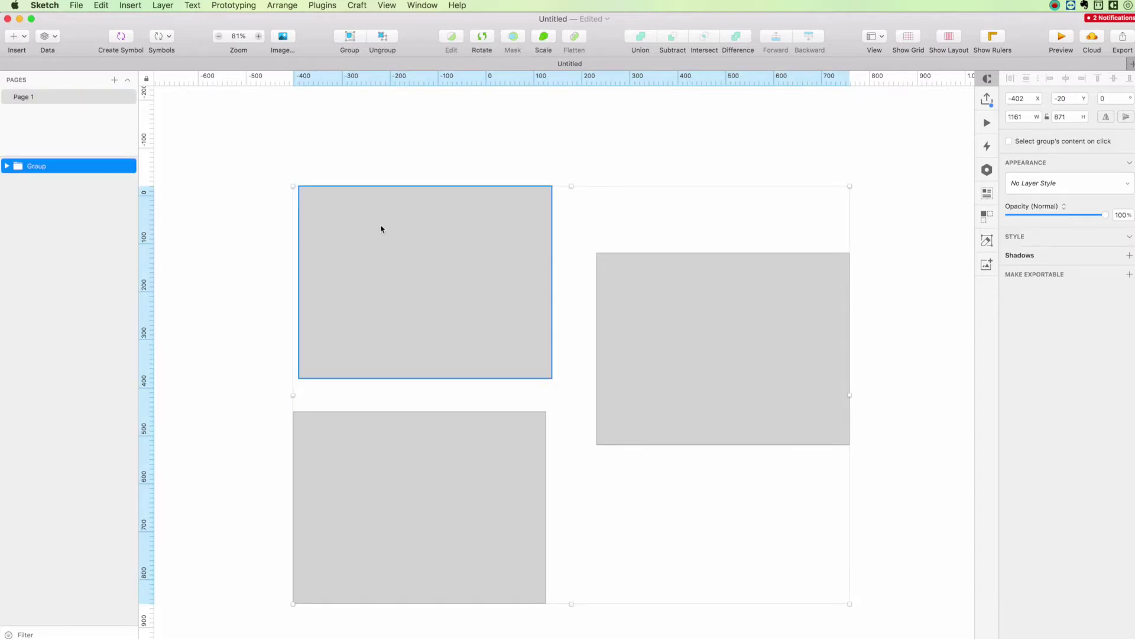
key(super+shift+g)
click(276, 177)
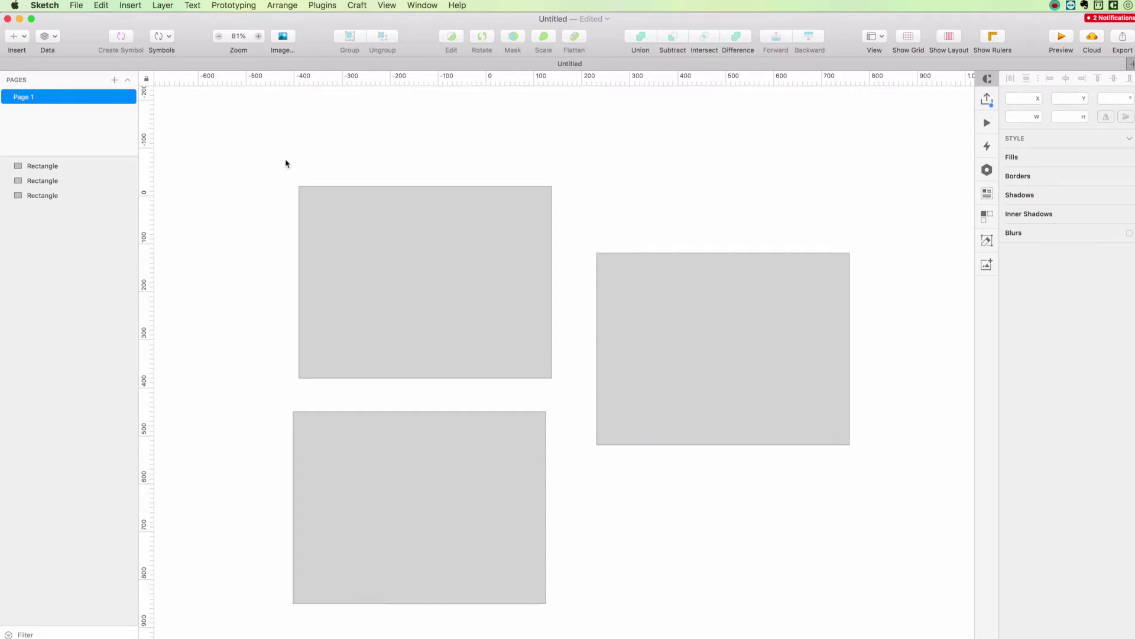
click(378, 246)
click(629, 331)
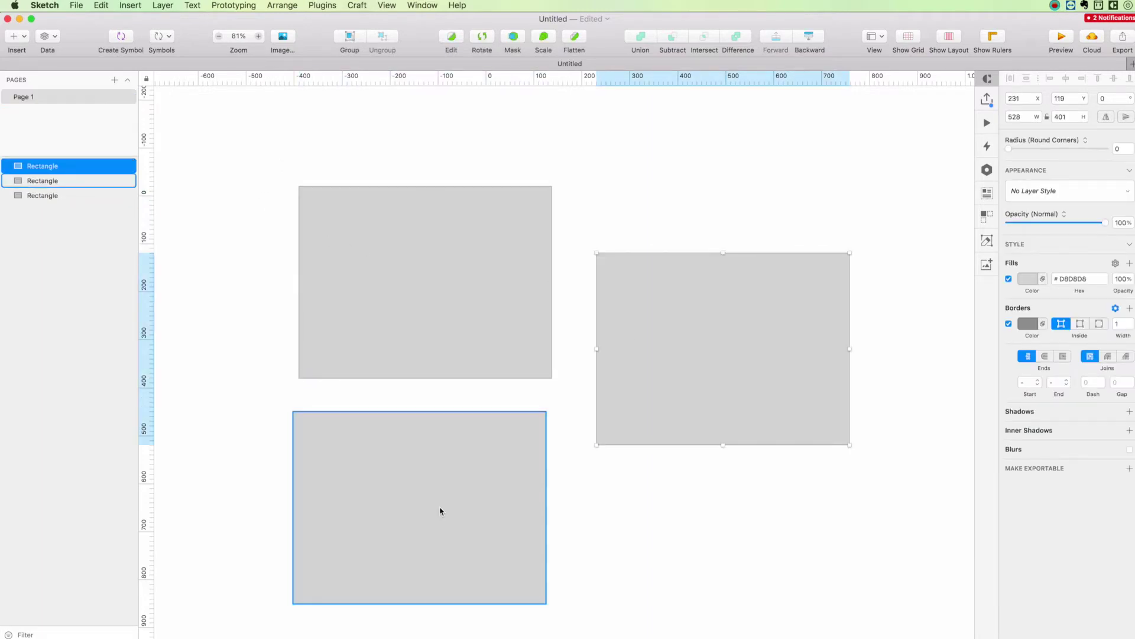
click(440, 509)
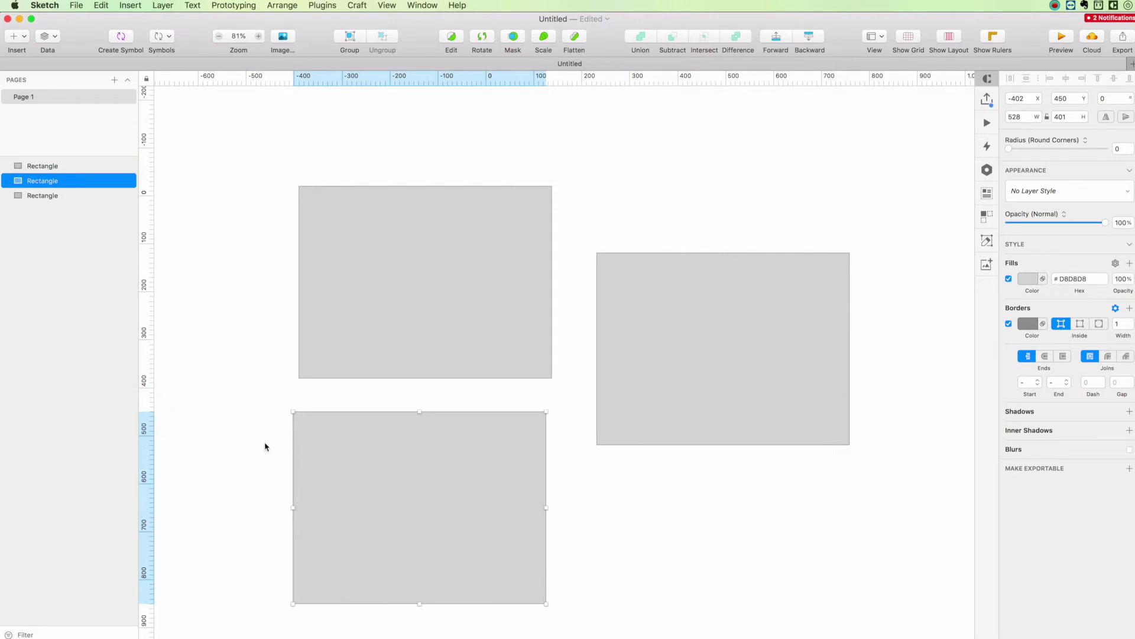
click(246, 432)
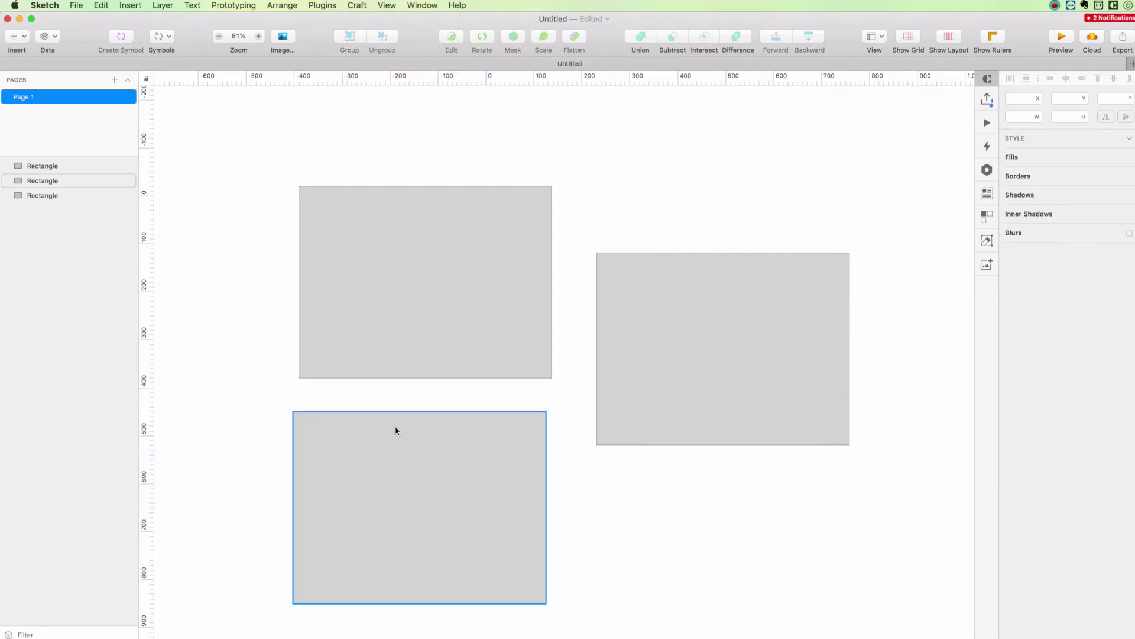
click(396, 431)
click(260, 348)
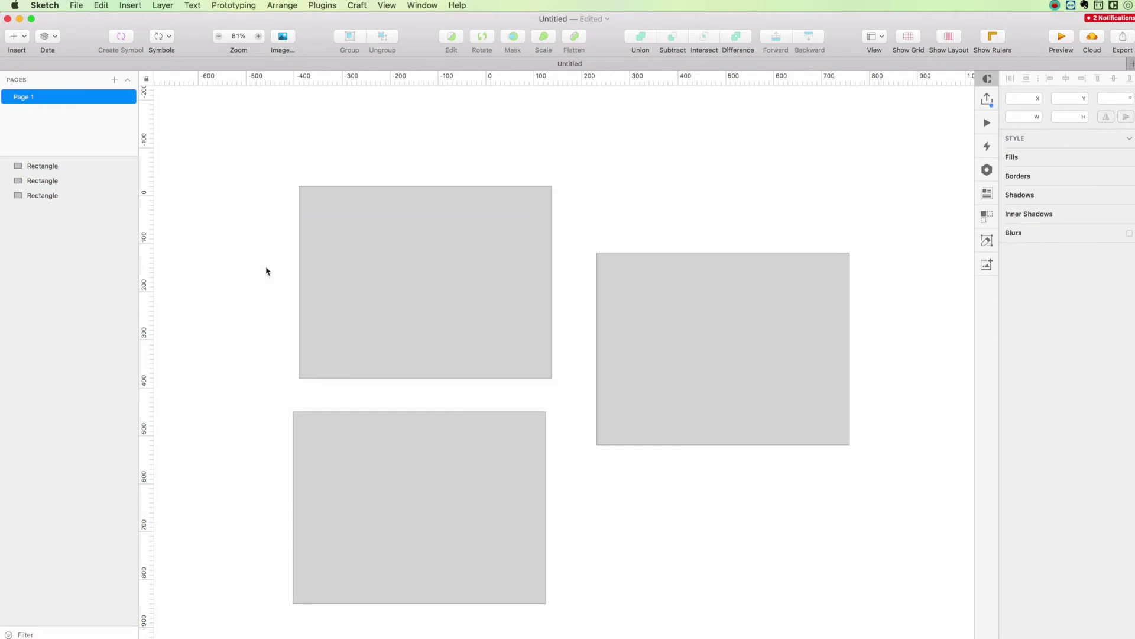
click(656, 324)
click(448, 522)
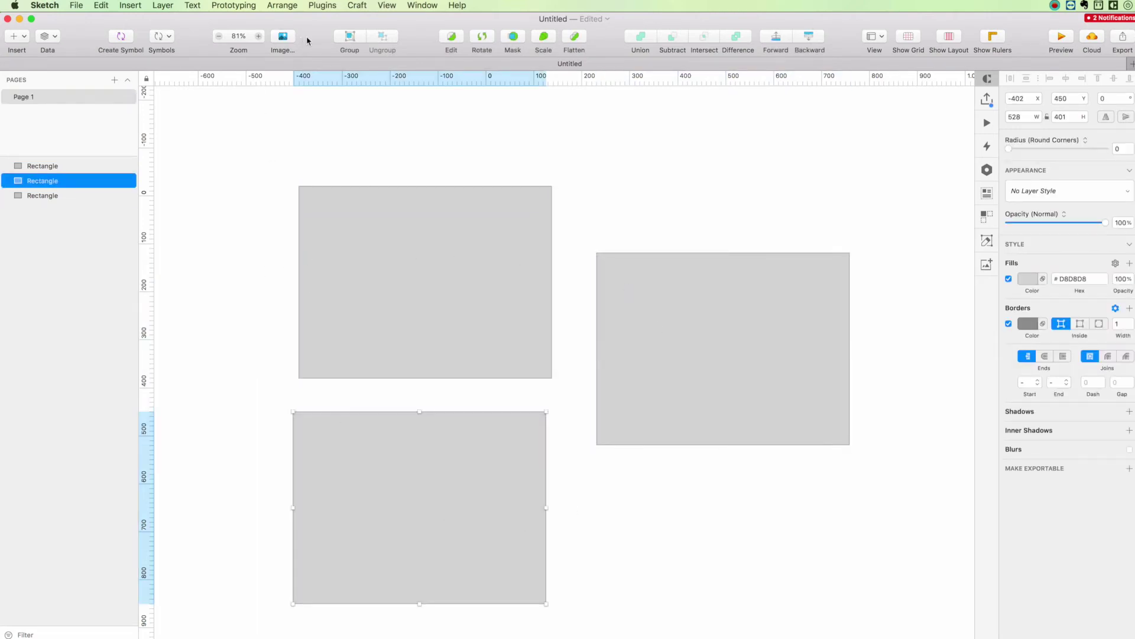
click(452, 6)
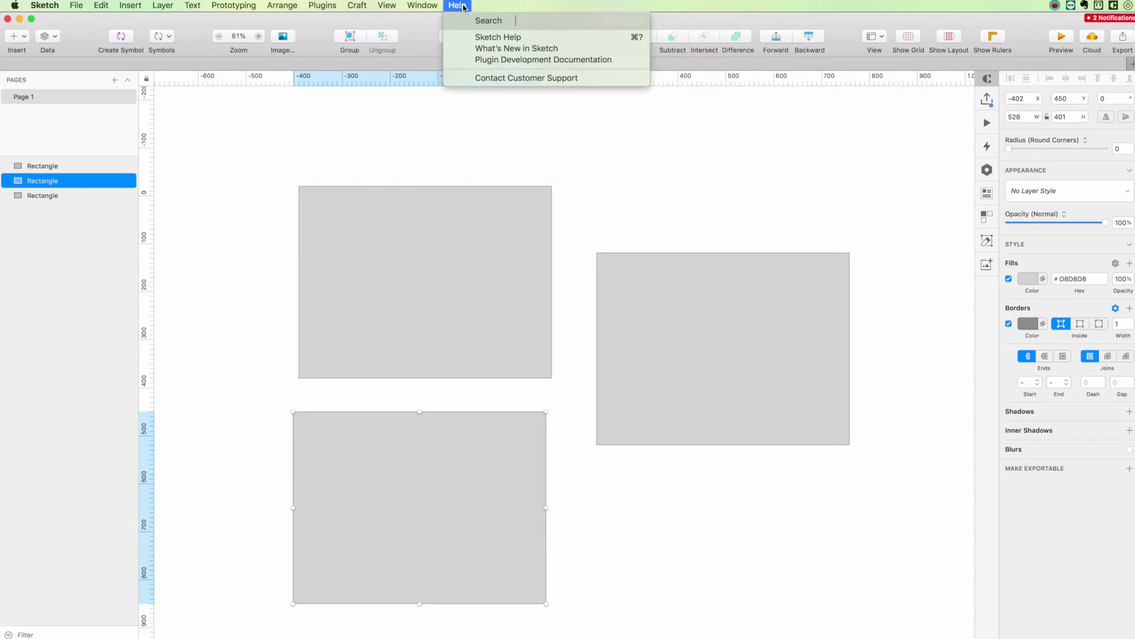
text(layers)
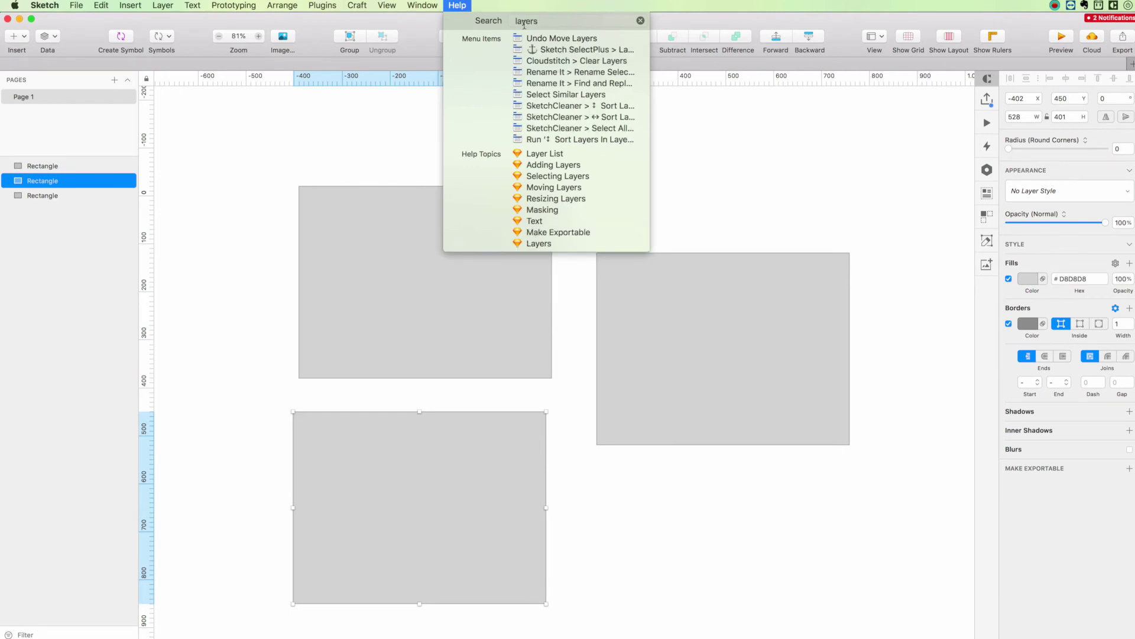
mouse_move(579, 106)
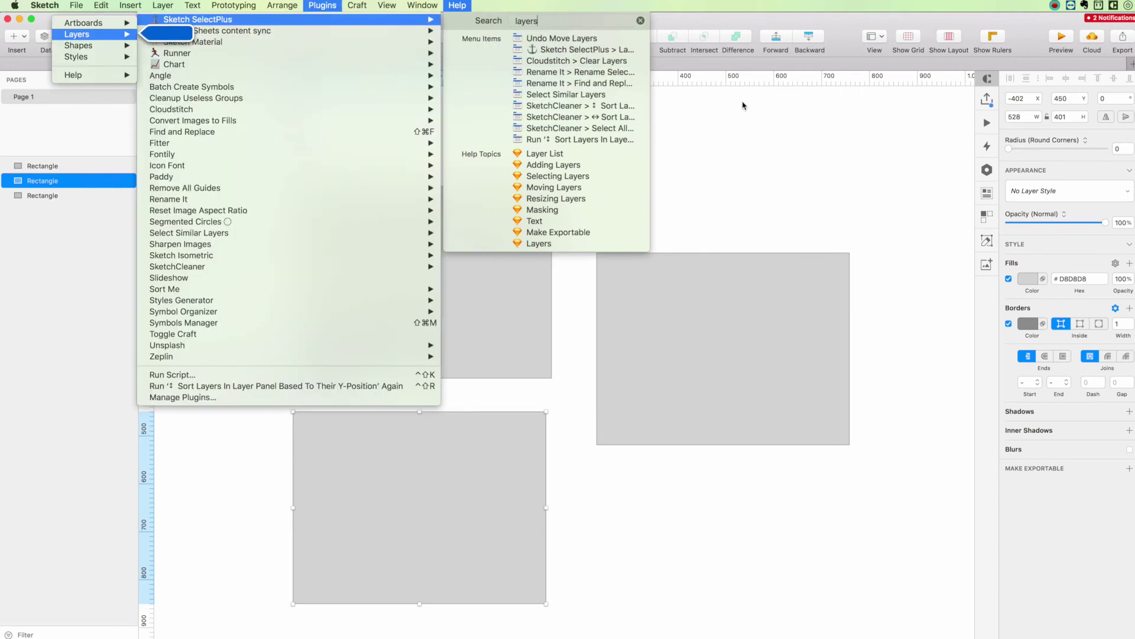
click(747, 114)
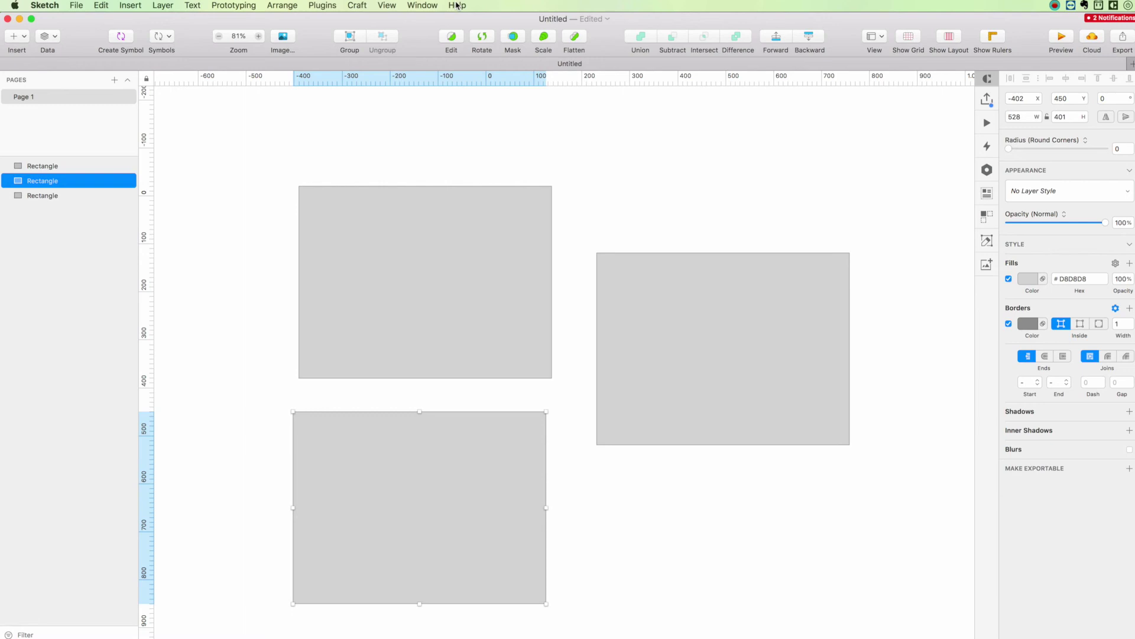
click(628, 161)
scroll(627, 163, down, 2)
scroll(626, 164, down, 3)
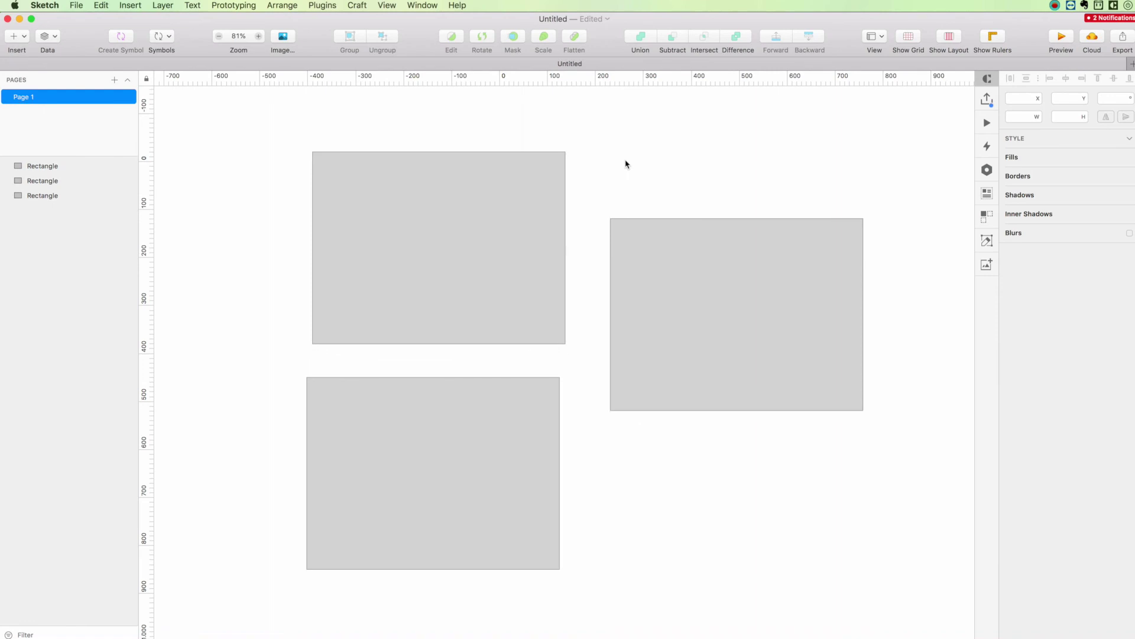
scroll(627, 164, down, 1)
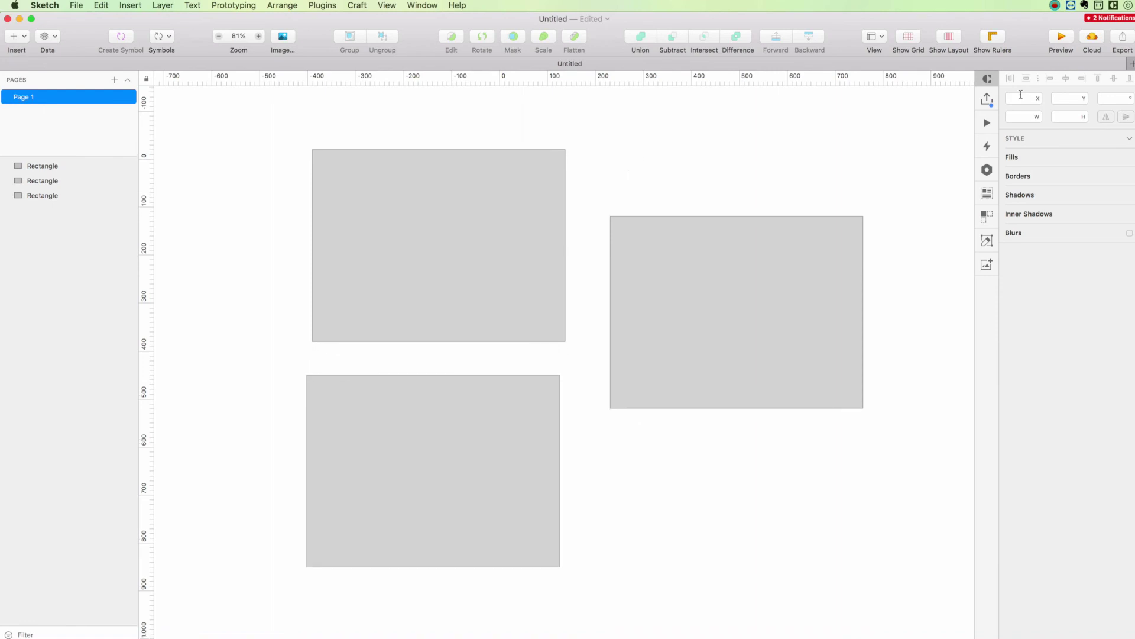